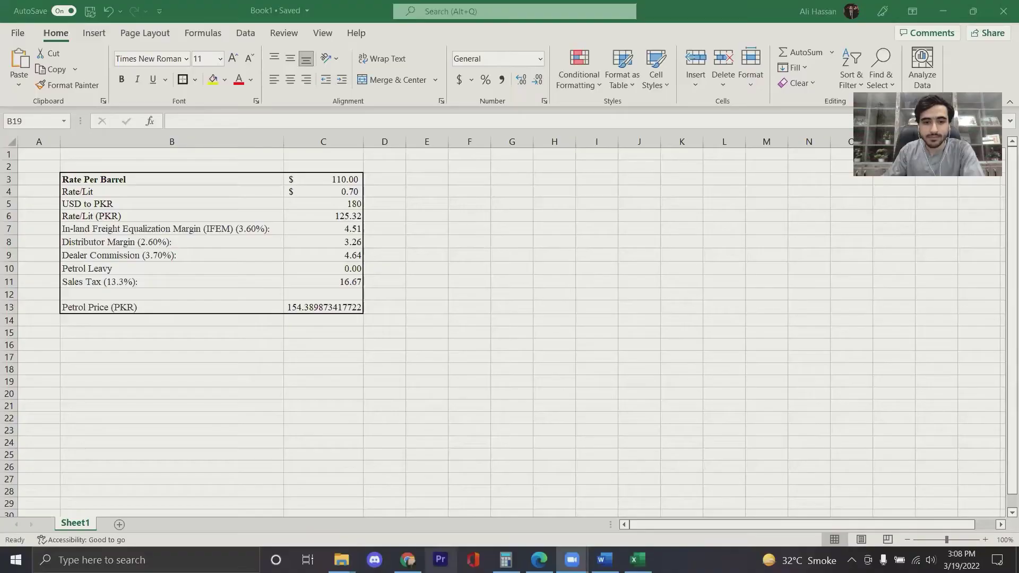
Step: In Chrome, search a new tab for 'Arab Gulf Gasoline price today'
{"action": "left_click", "coordinate": [408, 560]}
{"action": "left_click", "coordinate": [855, 11]}
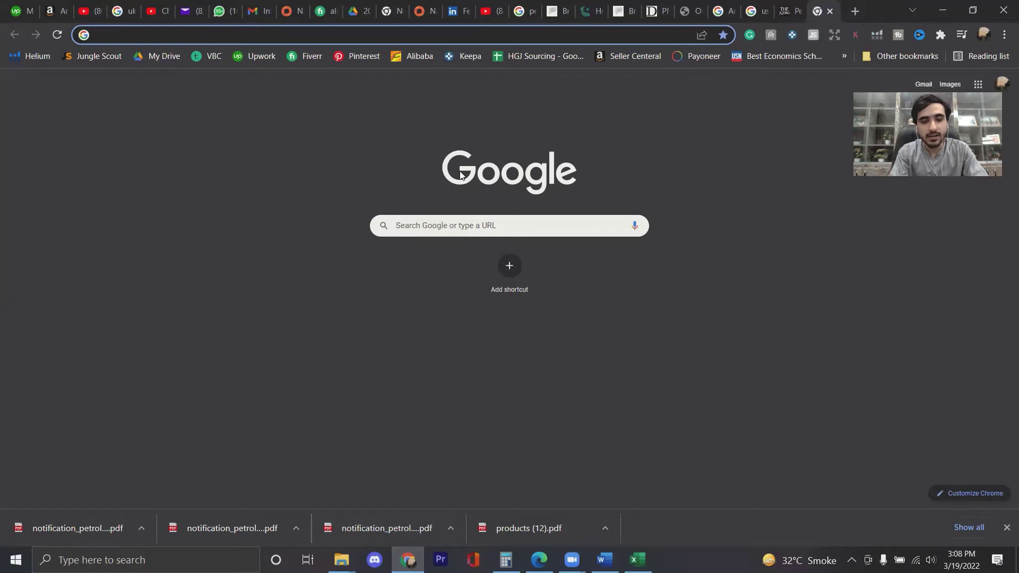
{"action": "type", "text": "ARAB"}
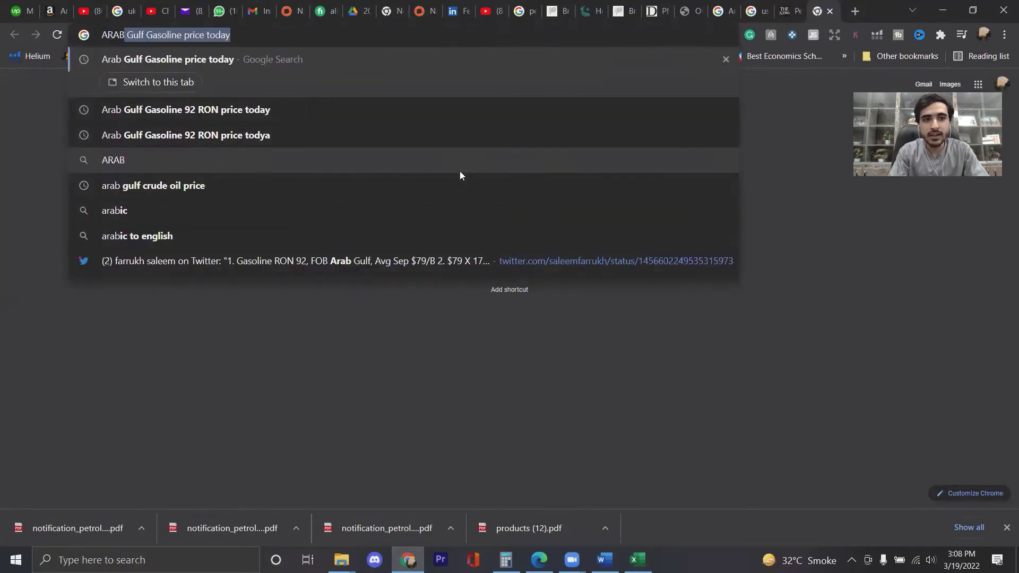
{"action": "key", "text": "Return"}
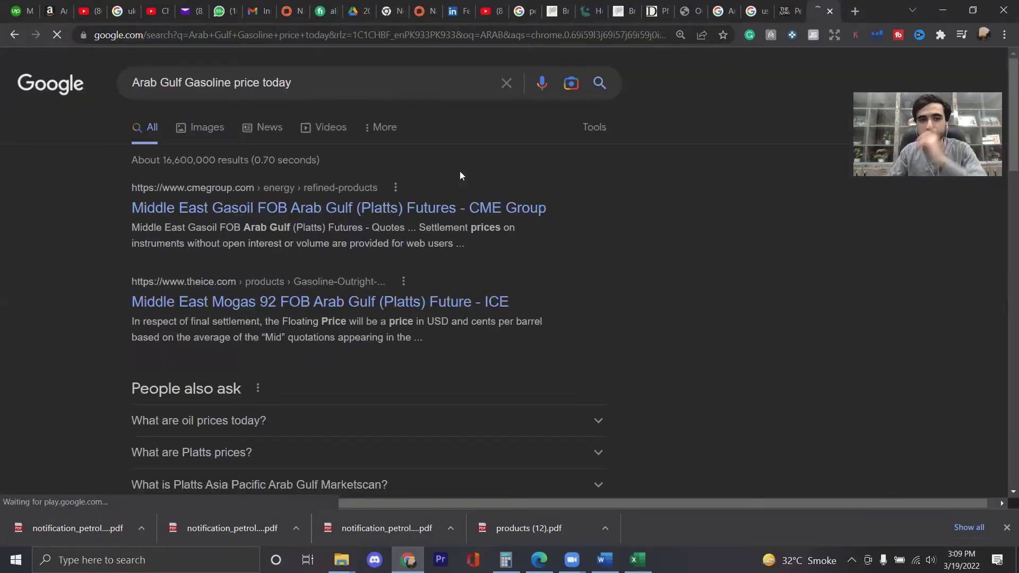
{"action": "scroll", "coordinate": [333, 269], "scroll_direction": "down", "scroll_amount": 6}
{"action": "scroll", "coordinate": [334, 269], "scroll_direction": "down", "scroll_amount": 5}
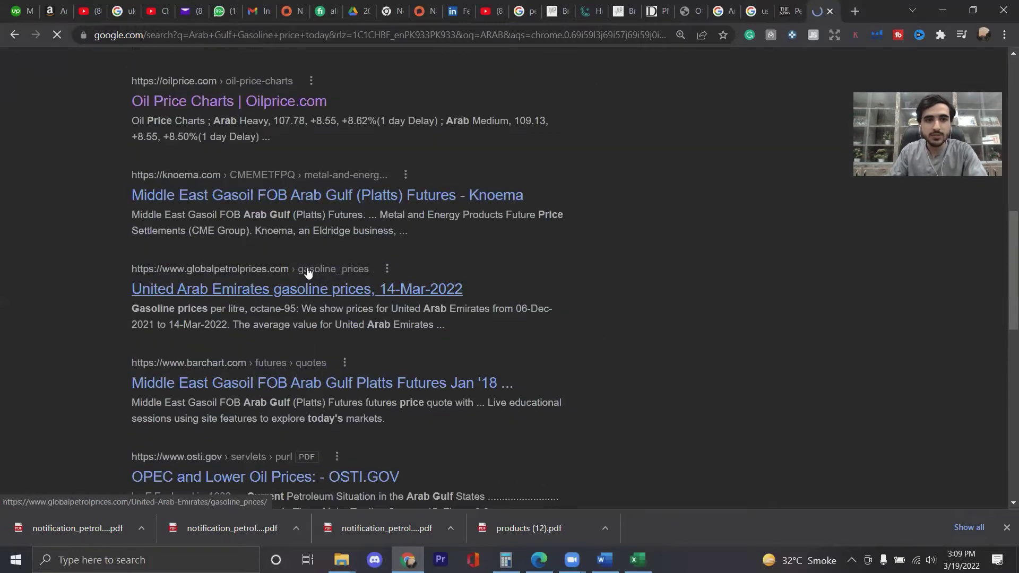
Step: Open the Oilprice.com Oil Price Charts result and browse its crude price tables
{"action": "left_click", "coordinate": [219, 107]}
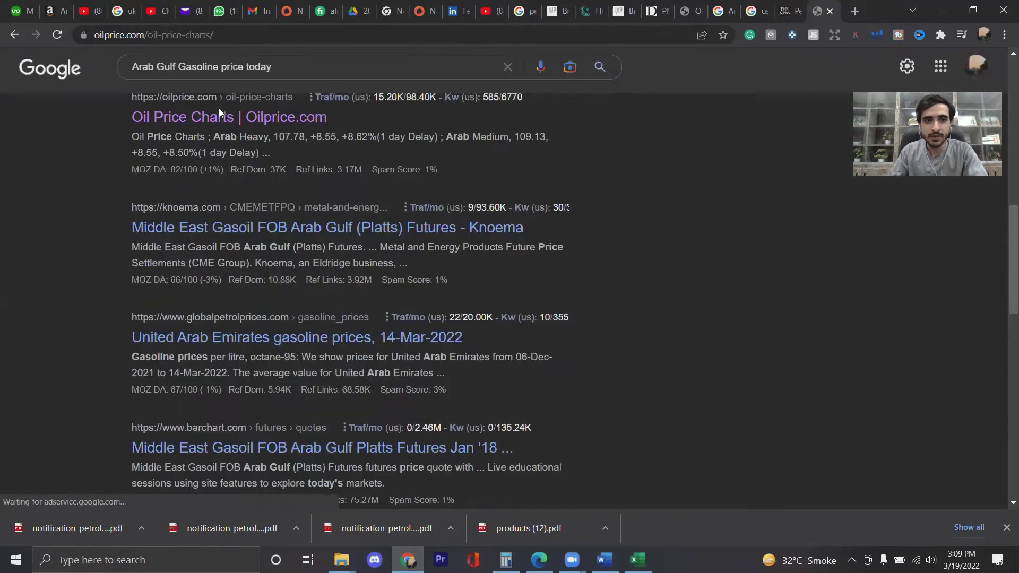
{"action": "scroll", "coordinate": [264, 266], "scroll_direction": "down", "scroll_amount": 3}
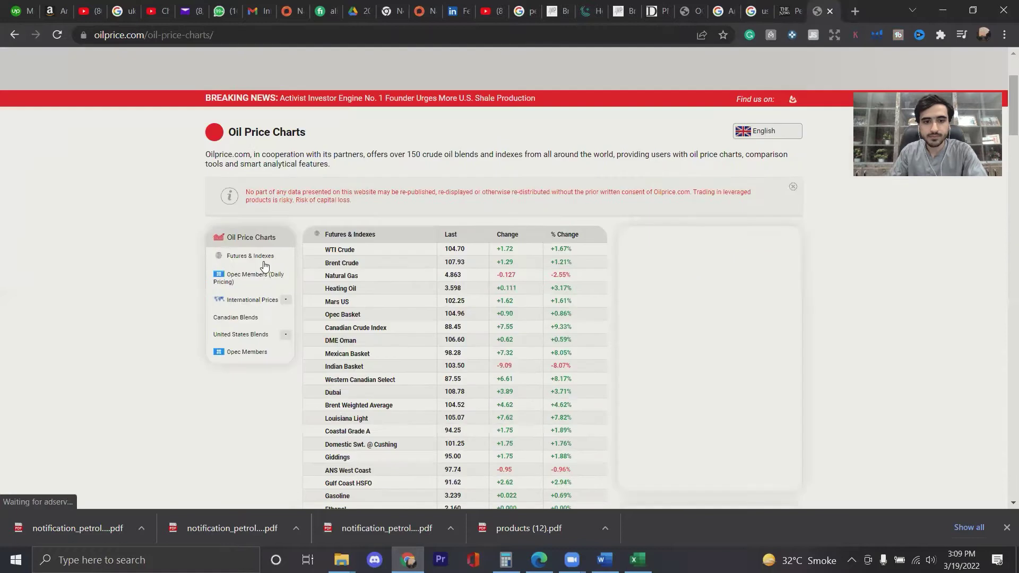
{"action": "scroll", "coordinate": [264, 266], "scroll_direction": "down", "scroll_amount": 2}
{"action": "scroll", "coordinate": [264, 266], "scroll_direction": "down", "scroll_amount": 10}
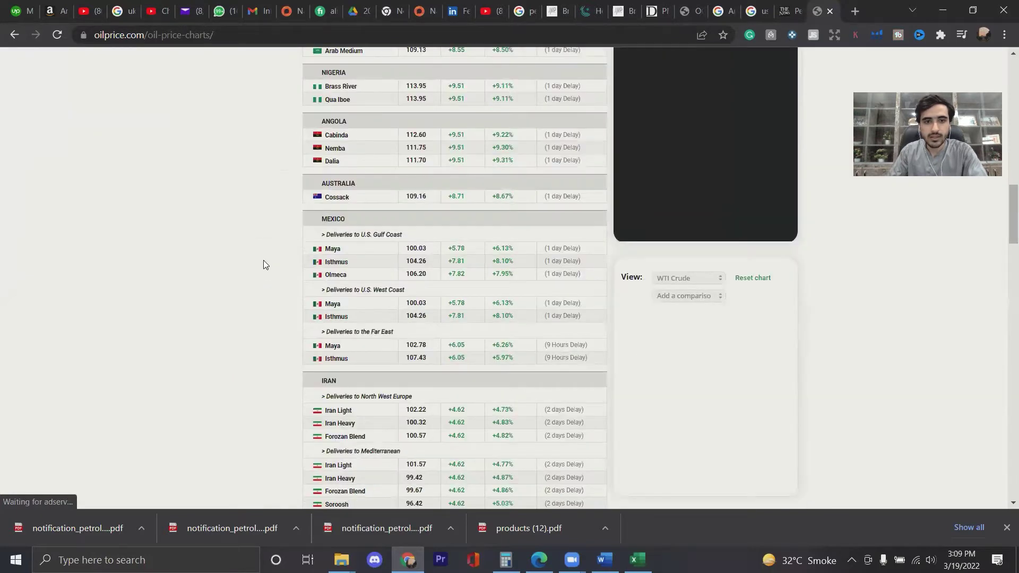
{"action": "scroll", "coordinate": [271, 307], "scroll_direction": "down", "scroll_amount": 3}
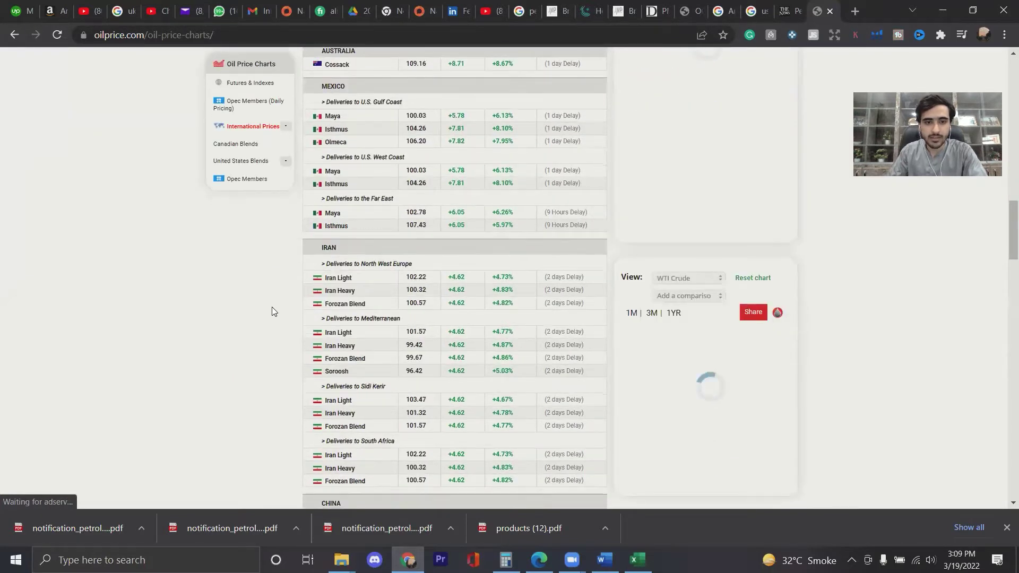
{"action": "scroll", "coordinate": [272, 307], "scroll_direction": "down", "scroll_amount": 4}
{"action": "scroll", "coordinate": [278, 332], "scroll_direction": "down", "scroll_amount": 3}
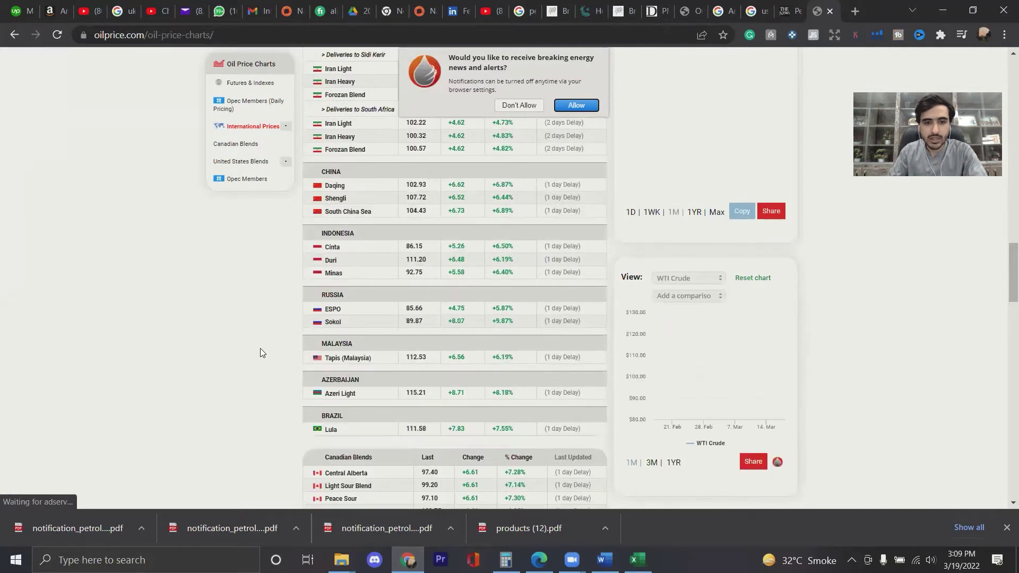
{"action": "scroll", "coordinate": [274, 364], "scroll_direction": "down", "scroll_amount": 3}
{"action": "scroll", "coordinate": [274, 363], "scroll_direction": "up", "scroll_amount": 5}
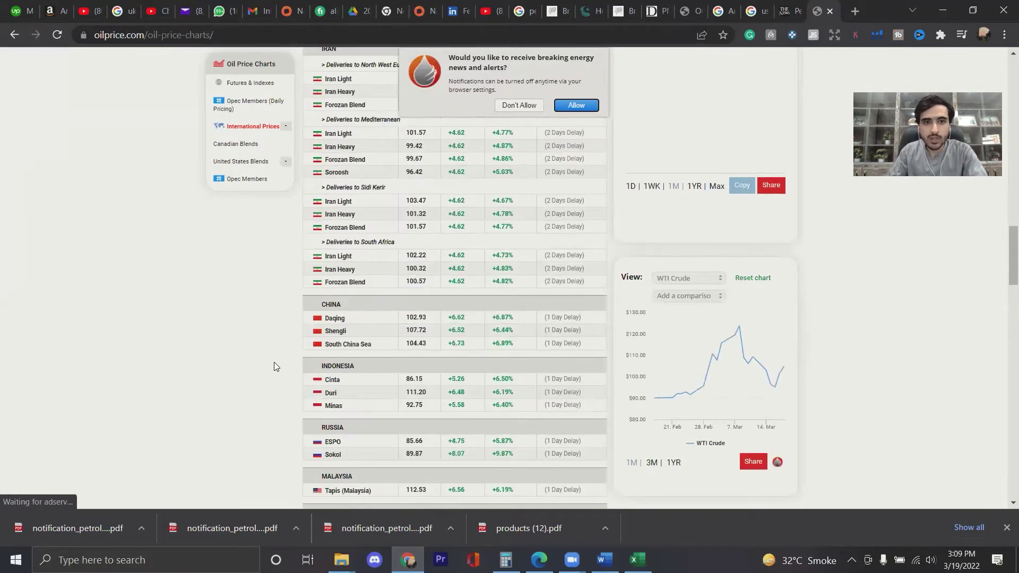
{"action": "scroll", "coordinate": [274, 365], "scroll_direction": "up", "scroll_amount": 1}
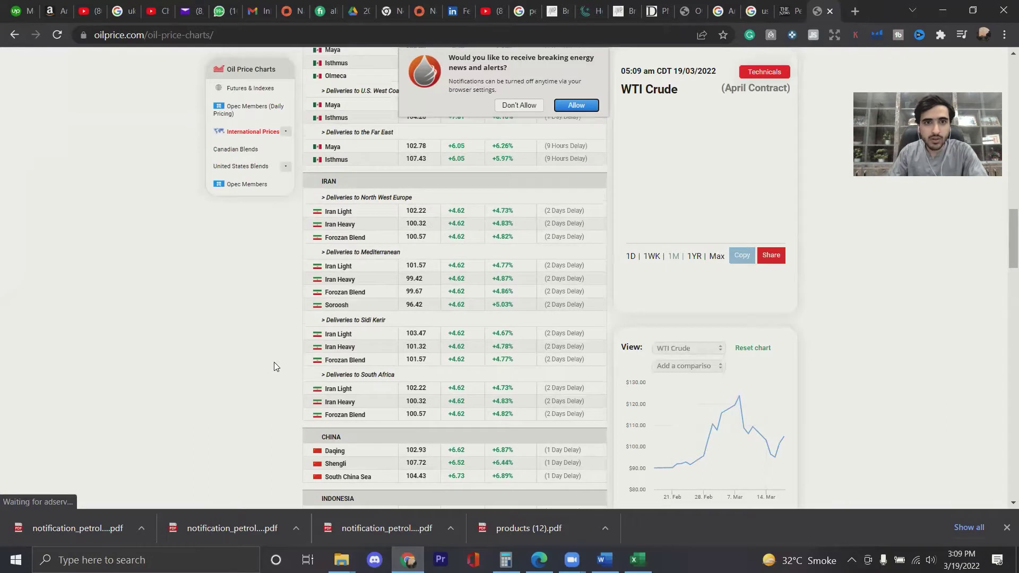
{"action": "scroll", "coordinate": [275, 364], "scroll_direction": "up", "scroll_amount": 1}
{"action": "scroll", "coordinate": [274, 366], "scroll_direction": "up", "scroll_amount": 2}
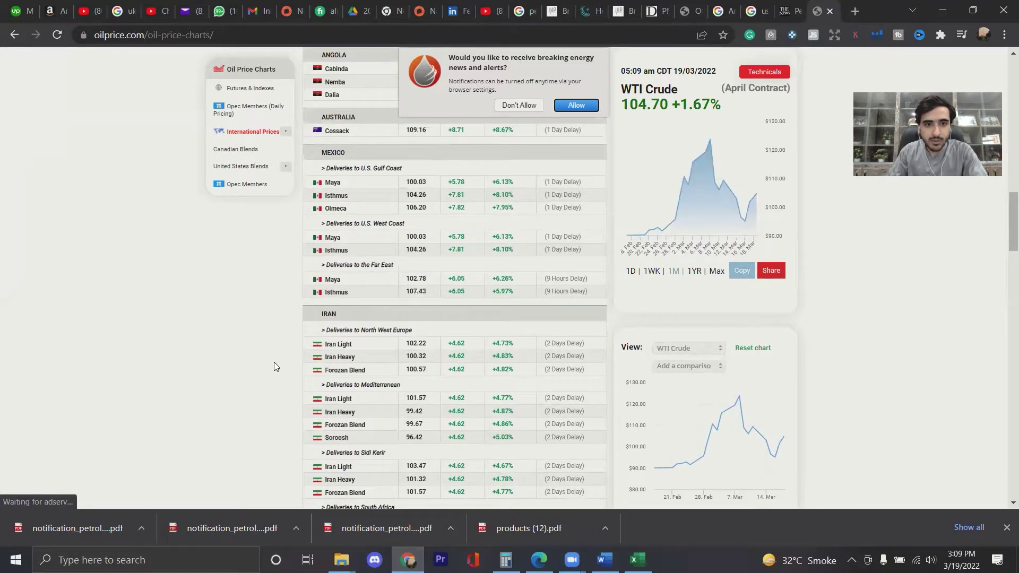
{"action": "scroll", "coordinate": [274, 363], "scroll_direction": "up", "scroll_amount": 4}
{"action": "scroll", "coordinate": [274, 363], "scroll_direction": "up", "scroll_amount": 2}
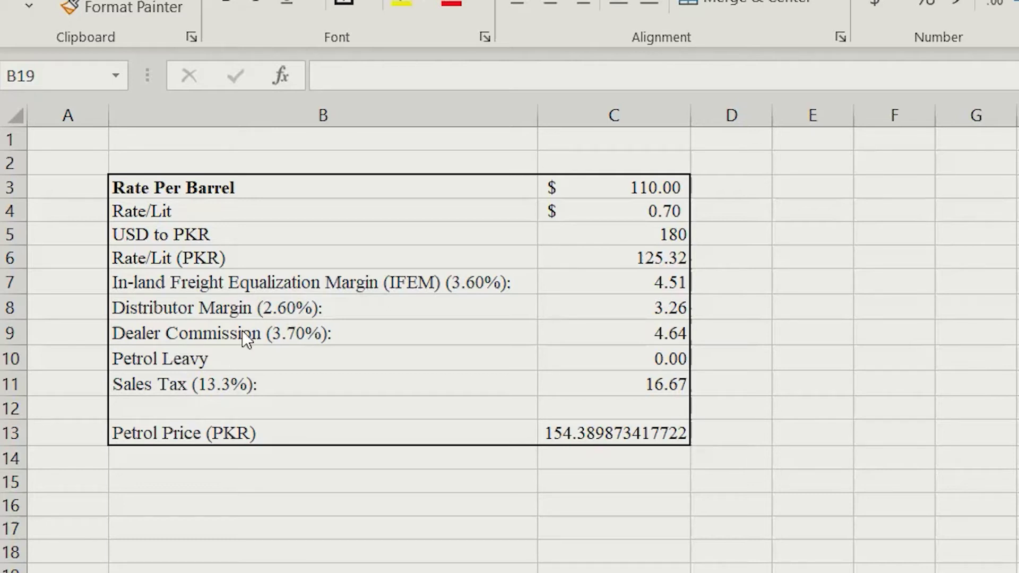
Step: Review the B7 and B8 margin labels, then edit B9's Dealer Commission (3.70%) label before its closing bracket
{"action": "left_click", "coordinate": [417, 290]}
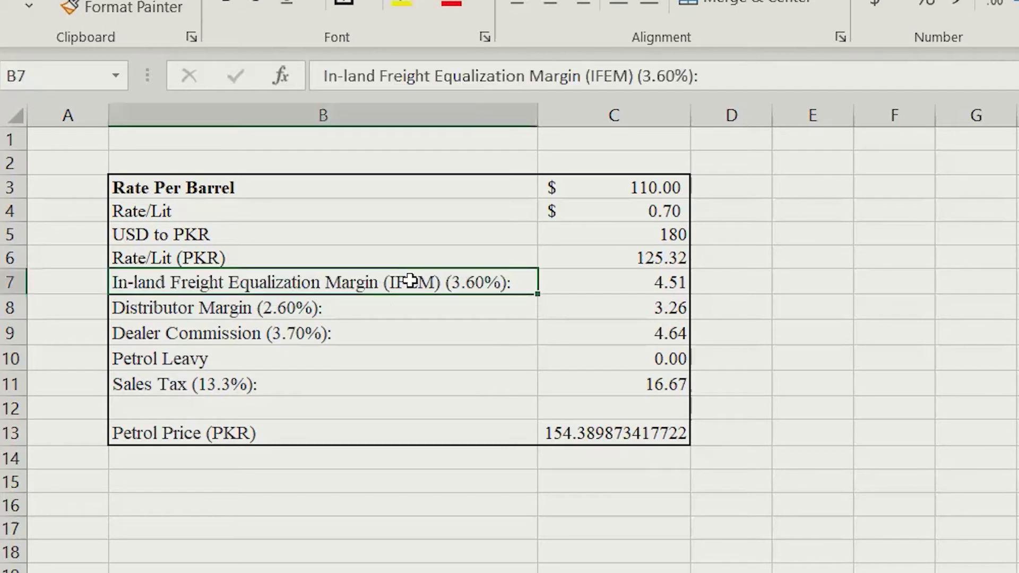
{"action": "left_click", "coordinate": [398, 307]}
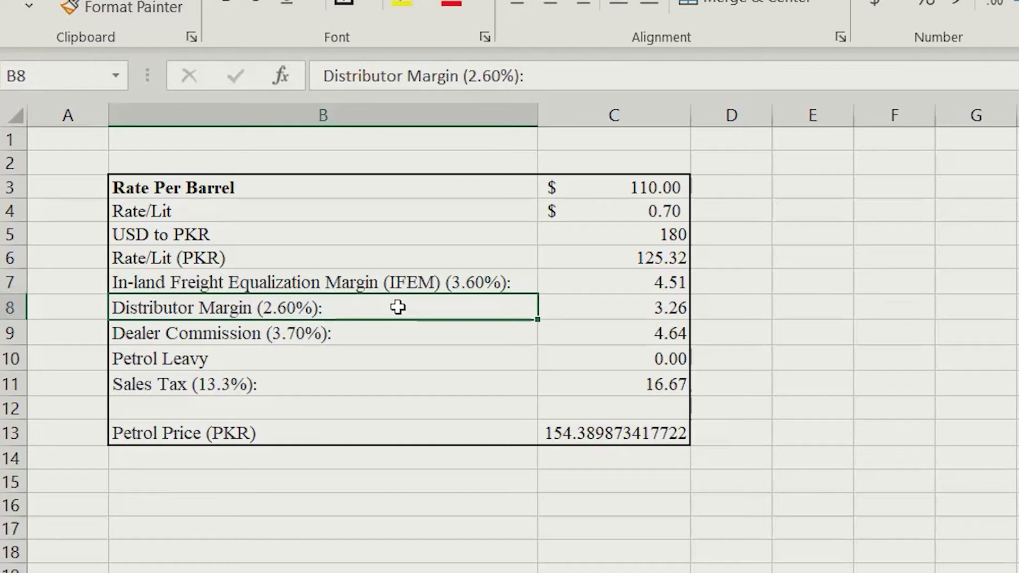
{"action": "double_click", "coordinate": [384, 335]}
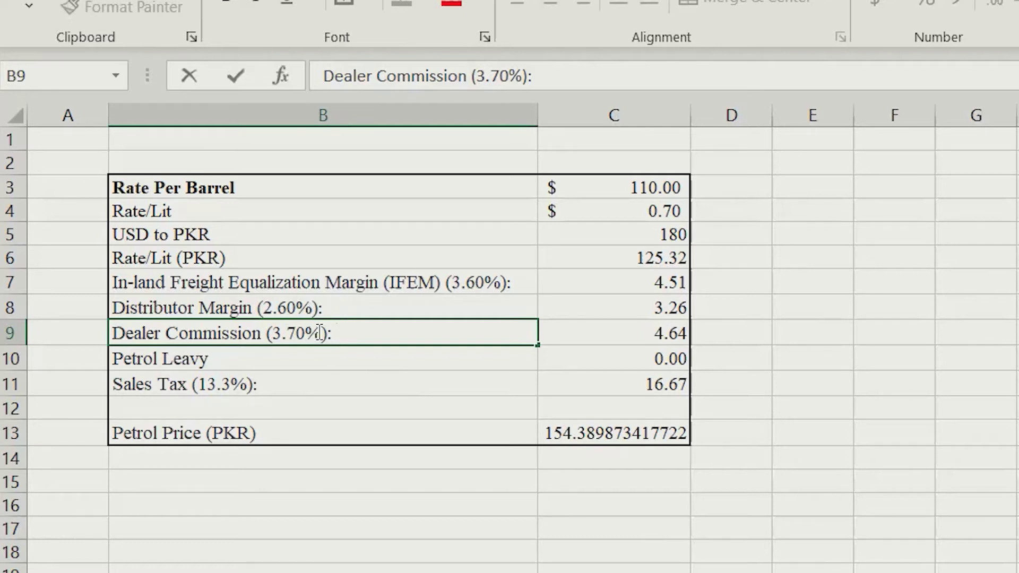
{"action": "left_click", "coordinate": [324, 334]}
Step: Append '(0-30)' to the Petrol Leavy label in B10 and commit it
{"action": "double_click", "coordinate": [206, 360]}
{"action": "type", "text": "(0-30)"}
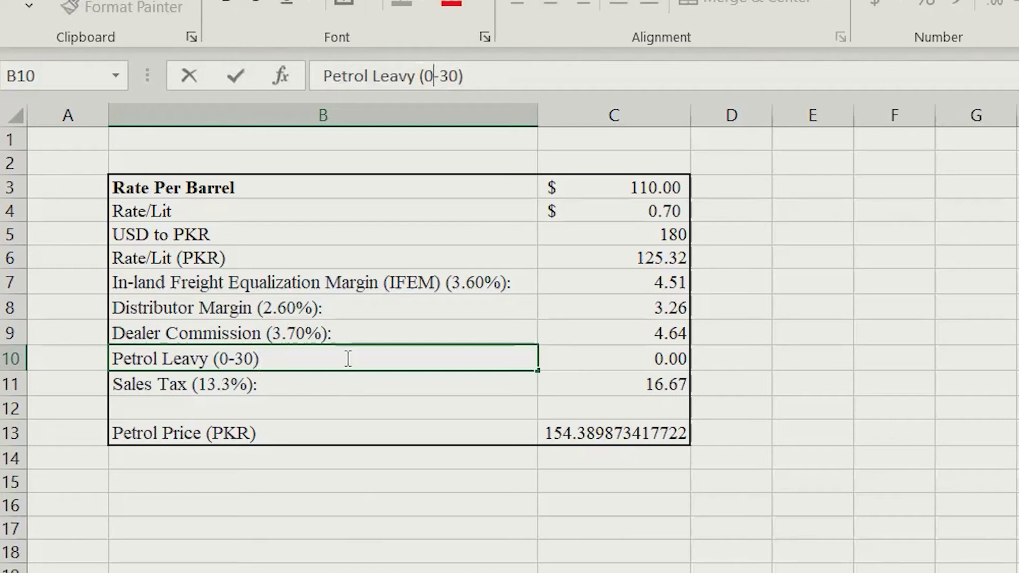
{"action": "left_click", "coordinate": [336, 387]}
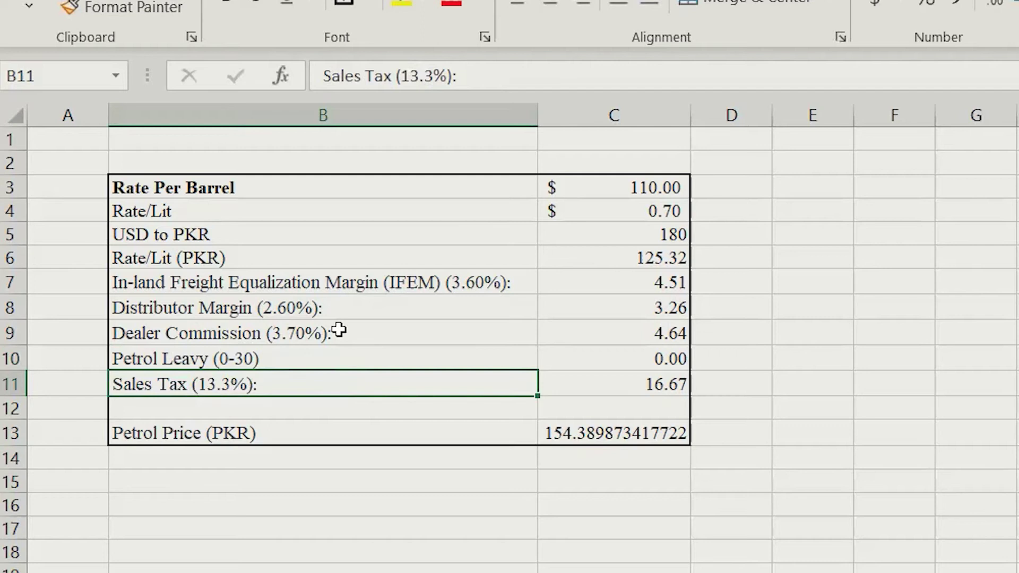
Step: Review the Rate Per Barrel value in C3 and the per-litre formula in C4
{"action": "left_click", "coordinate": [228, 186]}
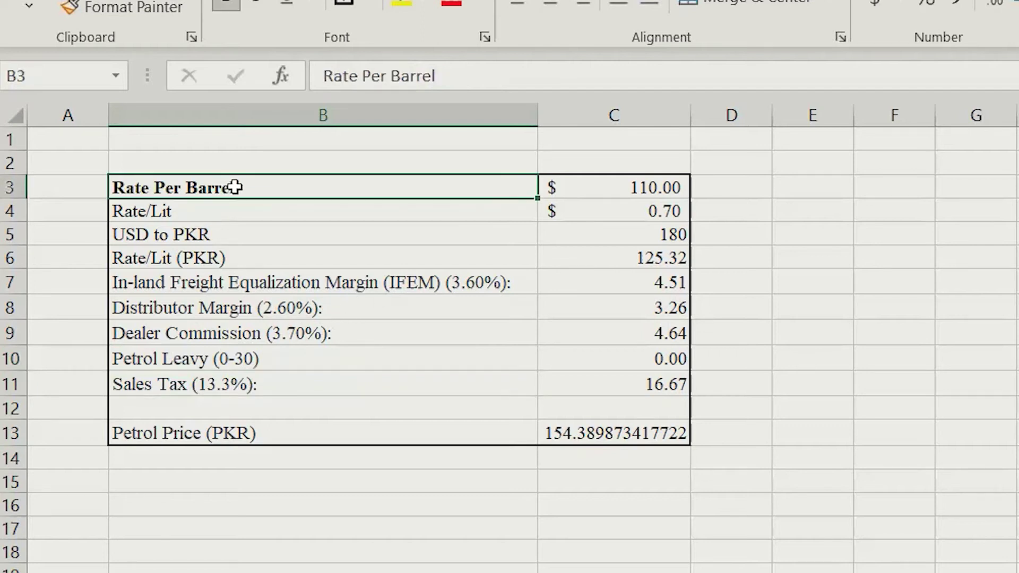
{"action": "left_click", "coordinate": [609, 182]}
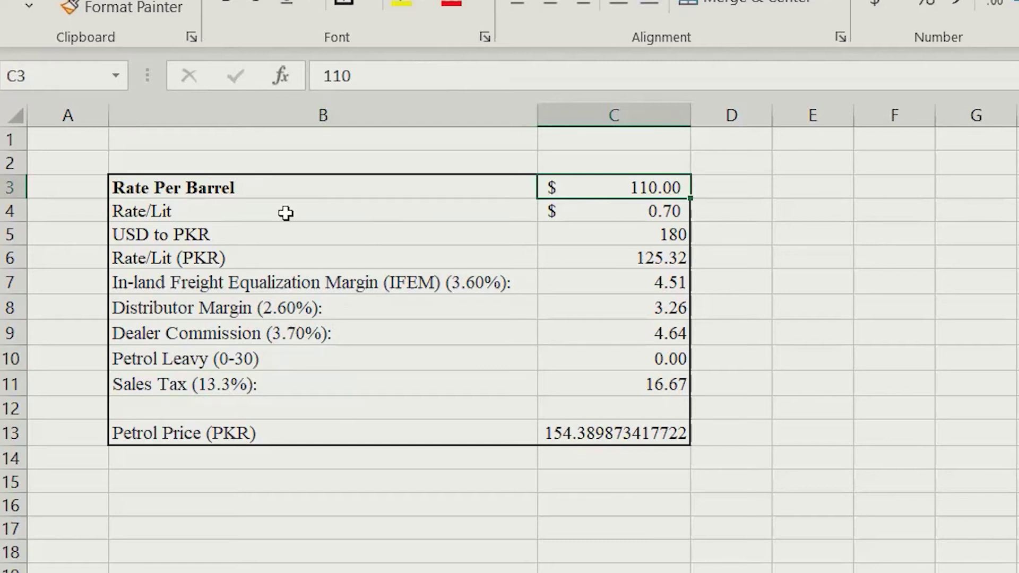
{"action": "left_click", "coordinate": [644, 214]}
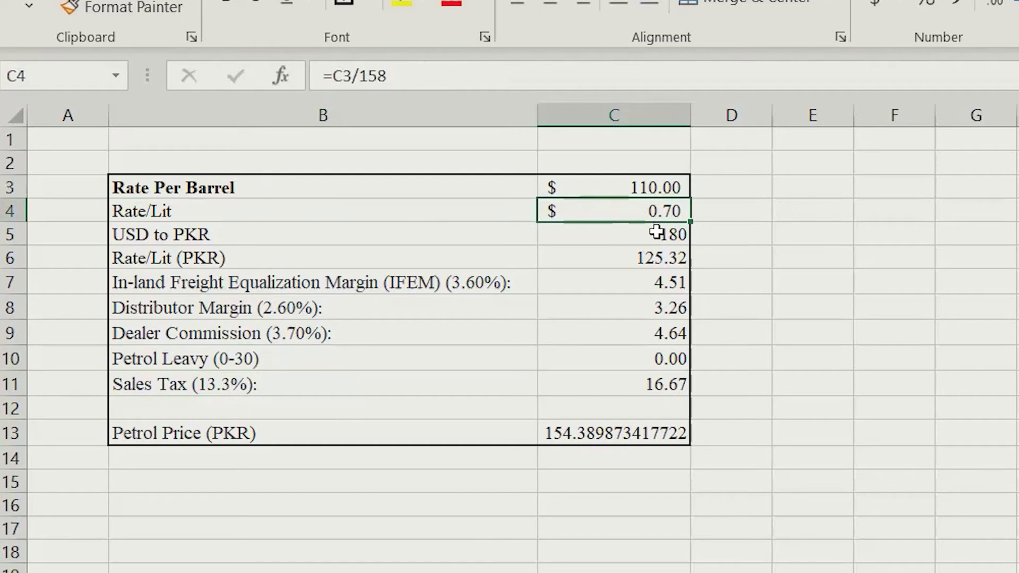
Step: Change the USD to PKR rate in C5 to 180.5 and check the C13 total formula
{"action": "left_click", "coordinate": [657, 234]}
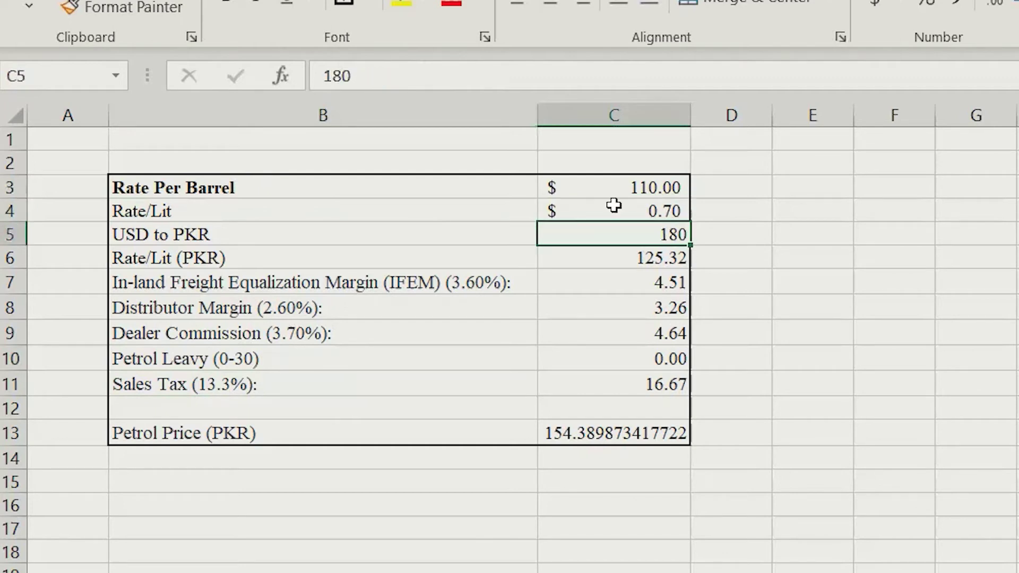
{"action": "left_click", "coordinate": [370, 87]}
{"action": "type", "text": ".50"}
{"action": "key", "text": "Return"}
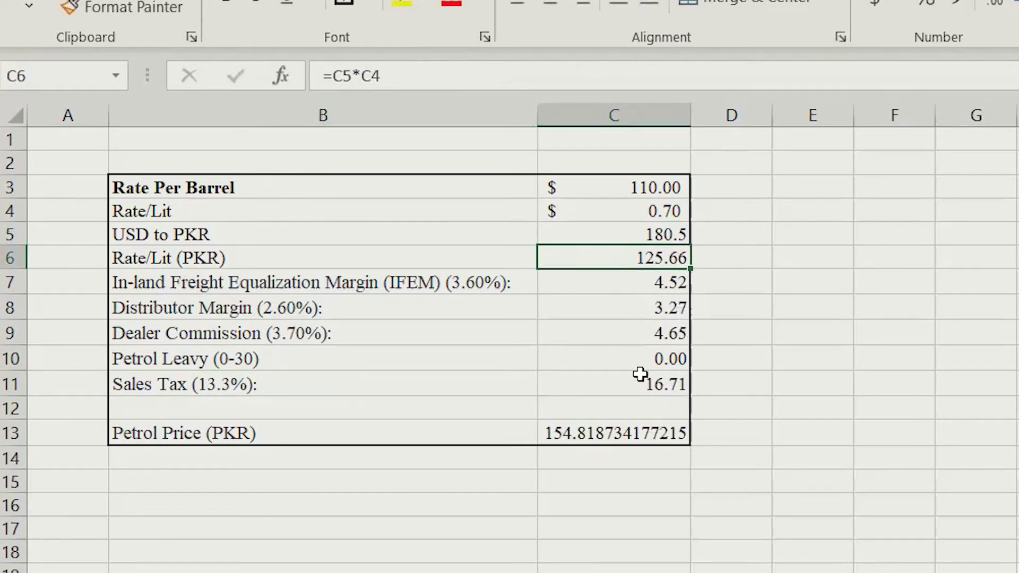
{"action": "left_click", "coordinate": [565, 435]}
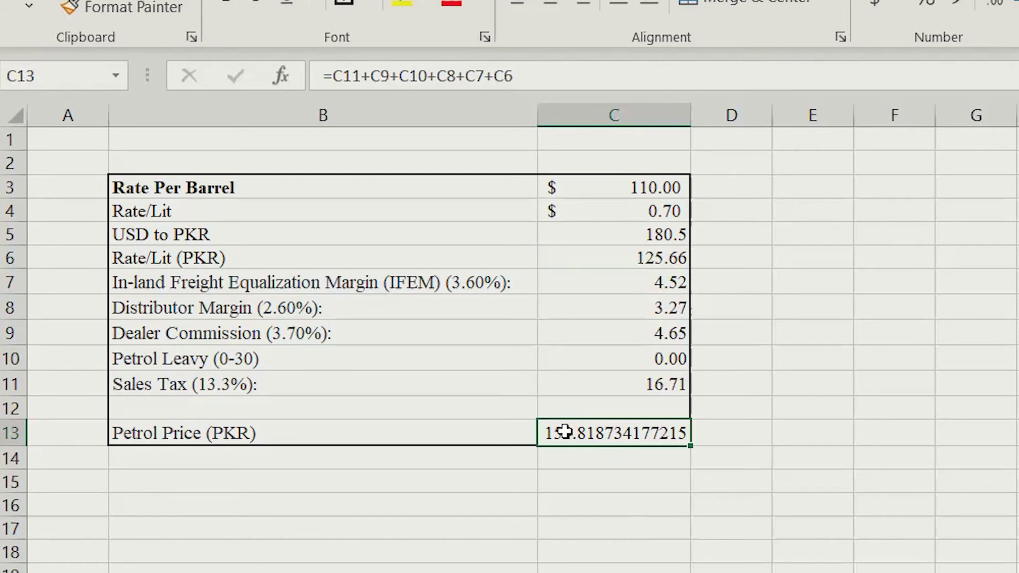
{"action": "left_click", "coordinate": [641, 187]}
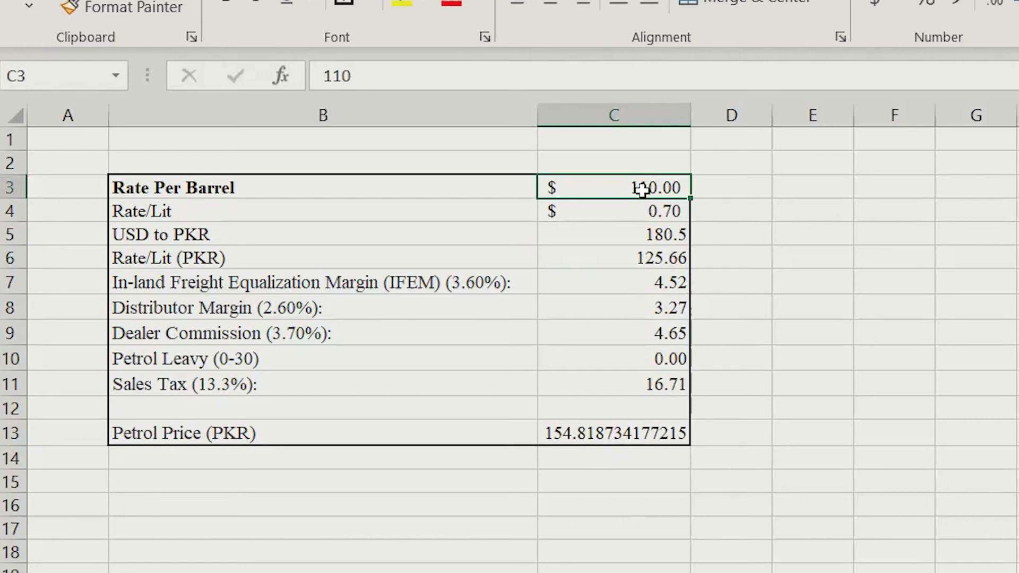
Step: Change the C3 rate per barrel to 116, then return to Chrome's oil price charts
{"action": "left_click", "coordinate": [426, 81]}
{"action": "key", "text": "BackSpace"}
{"action": "type", "text": "6"}
{"action": "key", "text": "Return"}
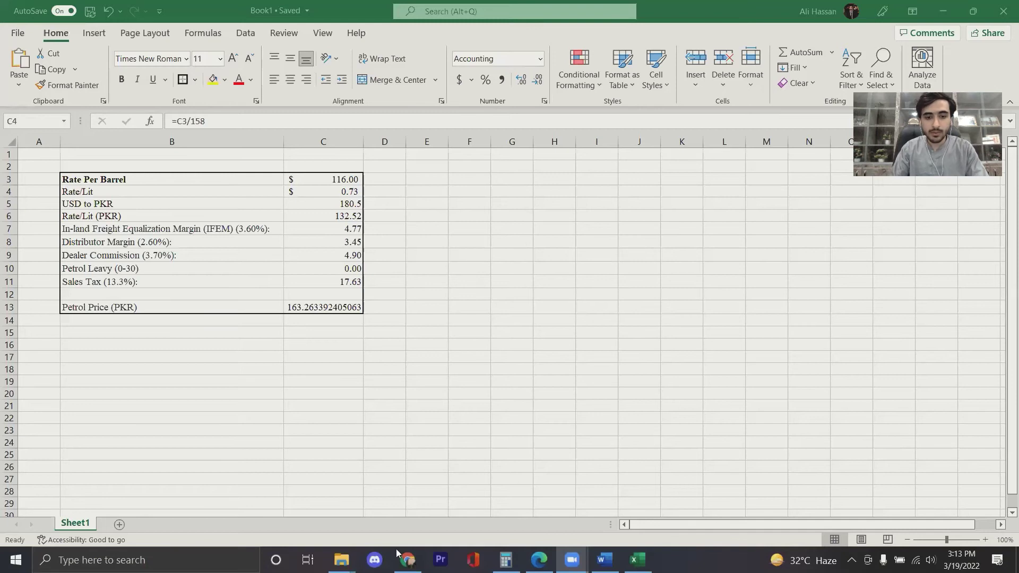
{"action": "left_click", "coordinate": [402, 557]}
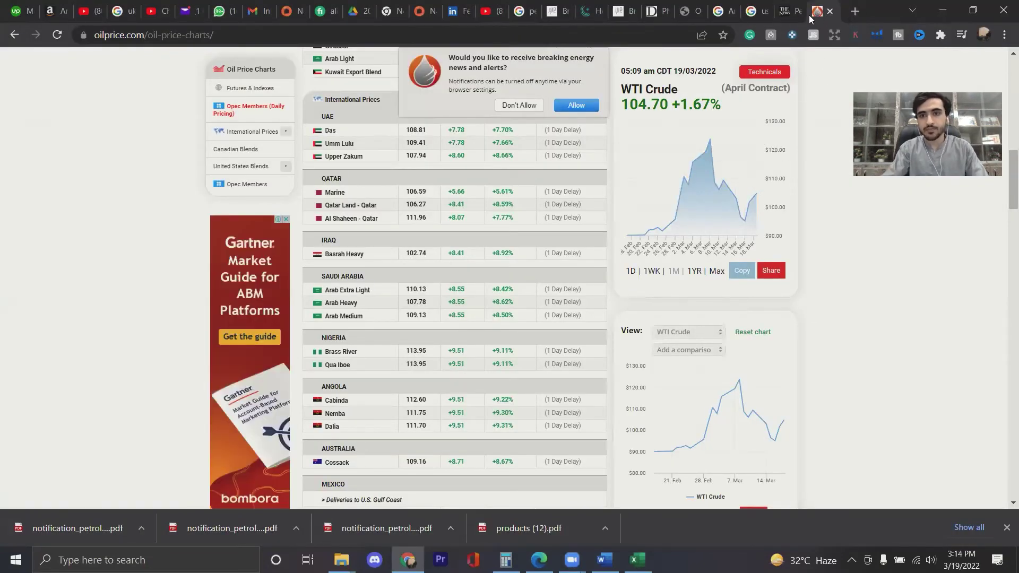
Step: Check the 180.50 USD-to-PKR rate and highlight the Dawn sentence on the Rs10 per litre cut
{"action": "key", "text": "ctrl+shift+Tab"}
{"action": "key", "text": "ctrl+shift+Tab"}
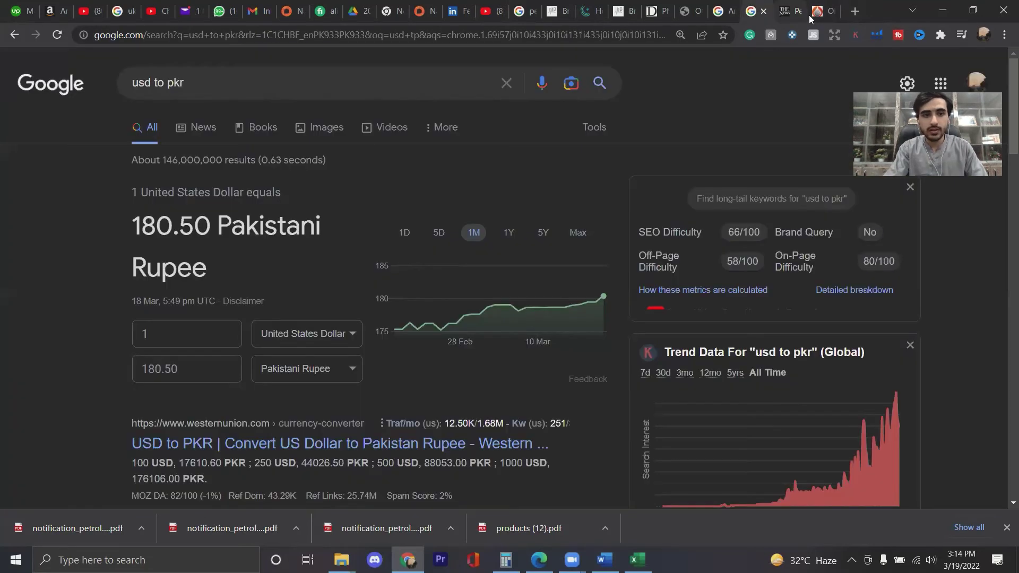
{"action": "key", "text": "ctrl+shift+Tab"}
{"action": "key", "text": "ctrl+shift+Tab"}
{"action": "key", "text": "ctrl+shift+Tab"}
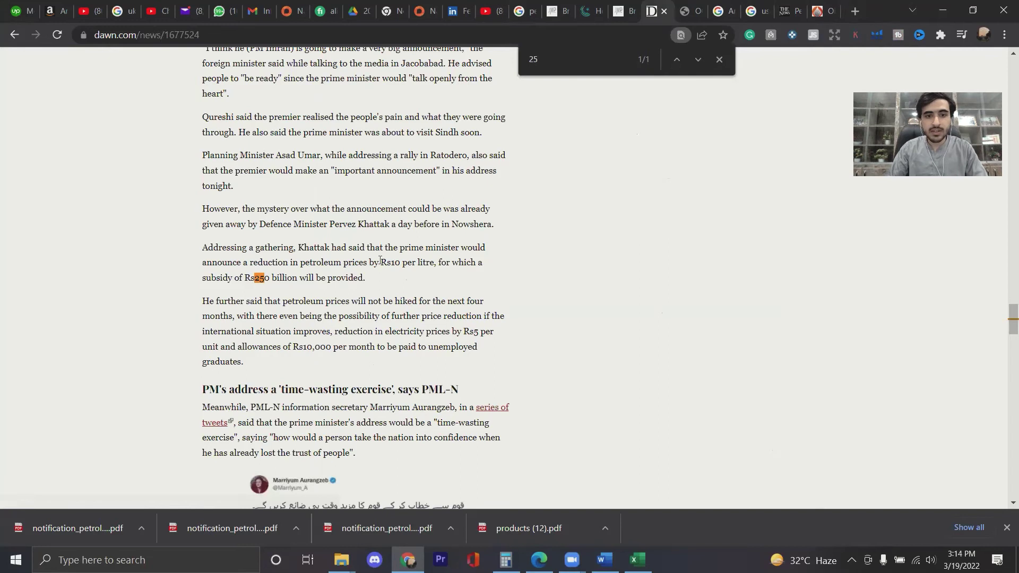
{"action": "left_click_drag", "start_coordinate": [380, 263], "coordinate": [386, 285]}
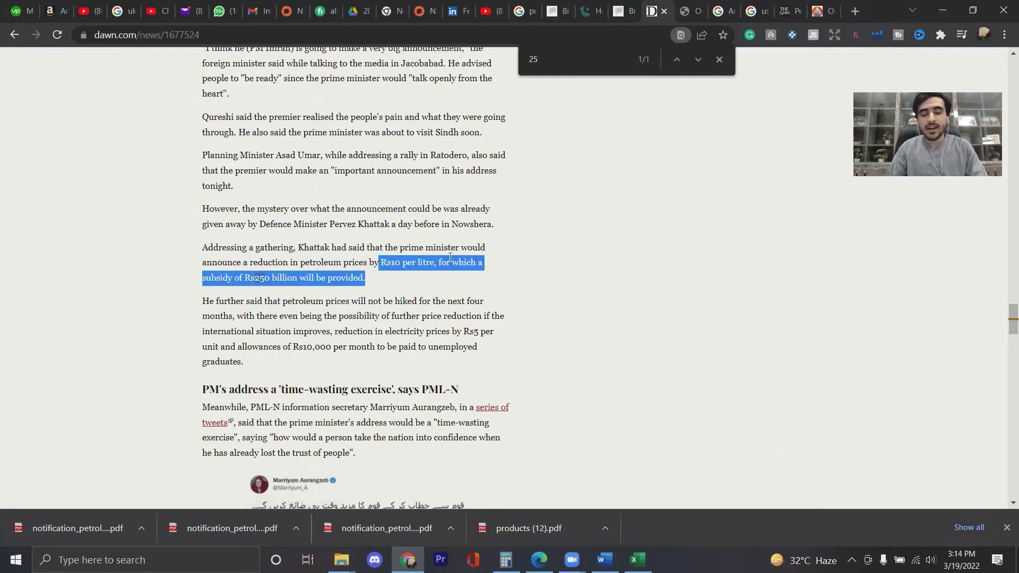
{"action": "scroll", "coordinate": [450, 258], "scroll_direction": "up", "scroll_amount": 1}
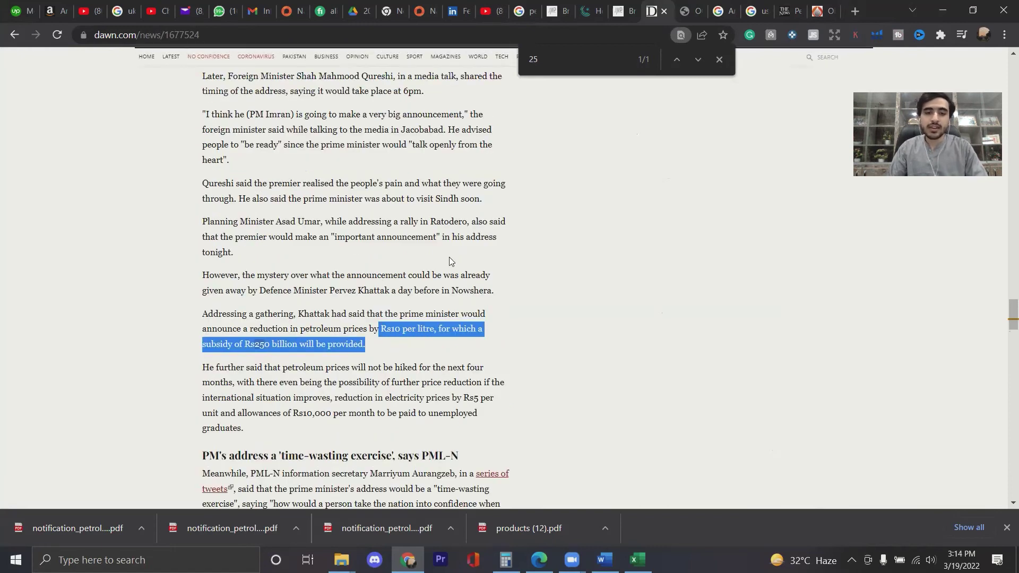
{"action": "scroll", "coordinate": [450, 260], "scroll_direction": "down", "scroll_amount": 1}
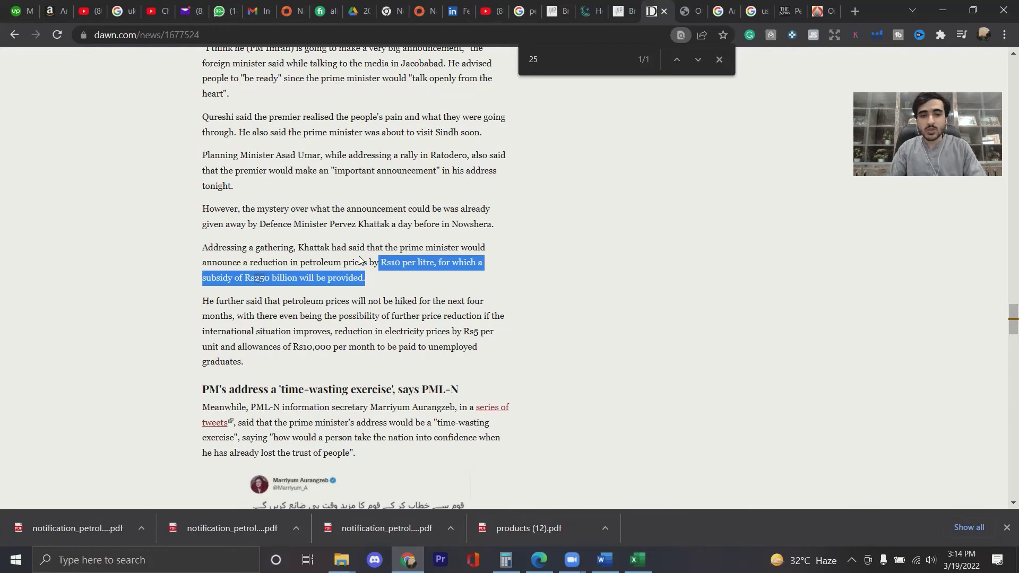
Step: Switch to The News tab with the 'Petroleum dealers' strike ends' article
{"action": "left_click", "coordinate": [788, 11]}
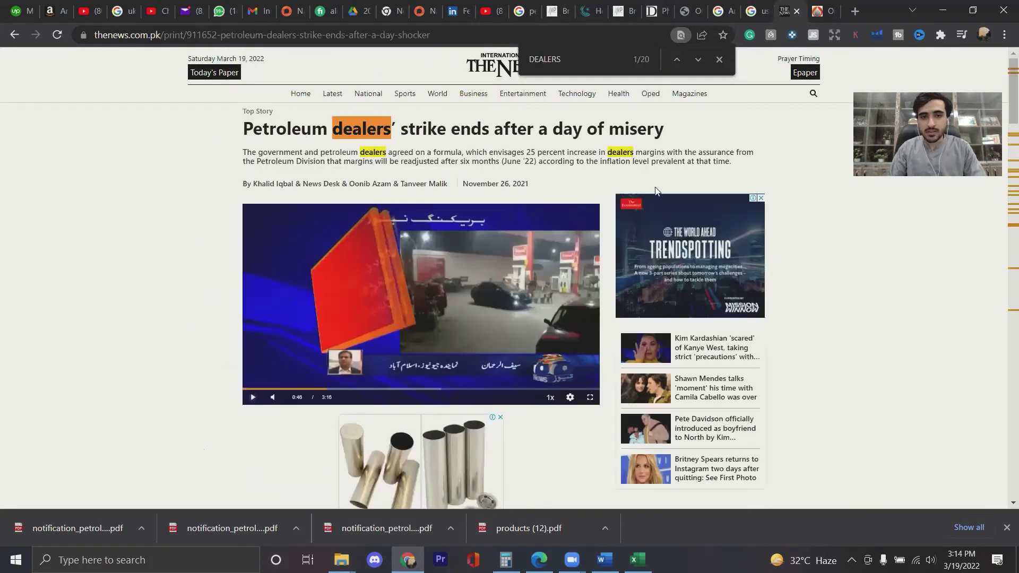